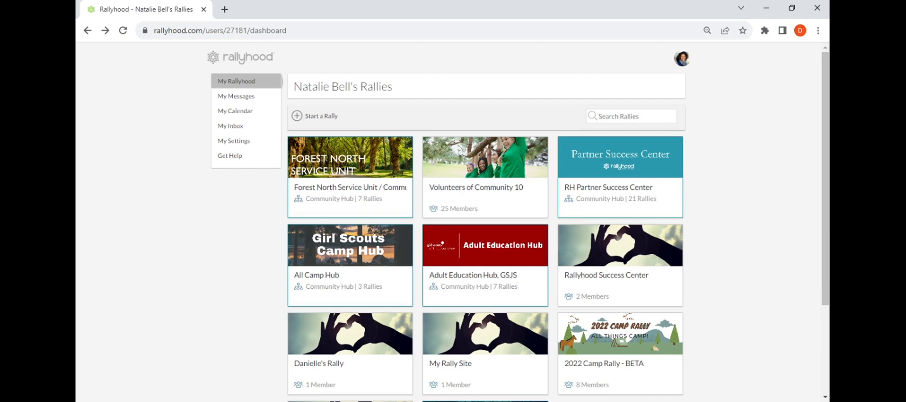
Step: Start a new payment in the payments section of the Volunteers of Community 10 rally
left_click(464, 195)
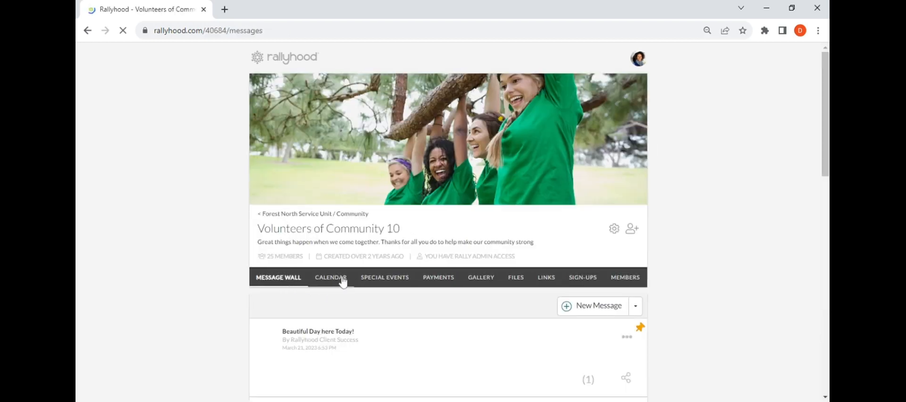
left_click(438, 282)
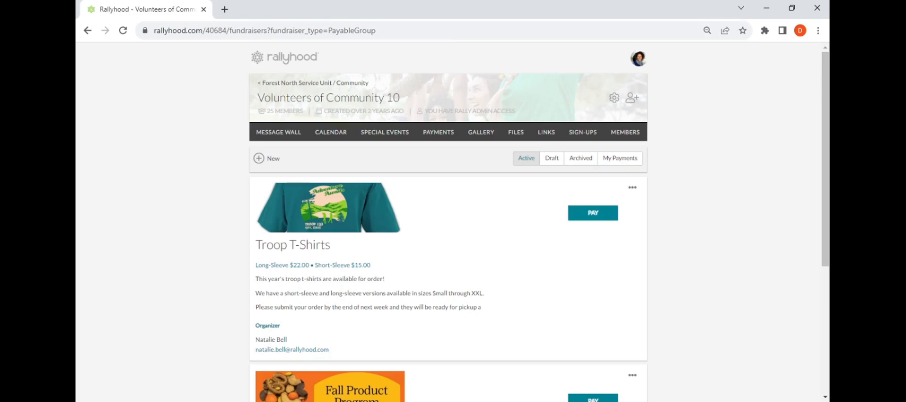
left_click(262, 161)
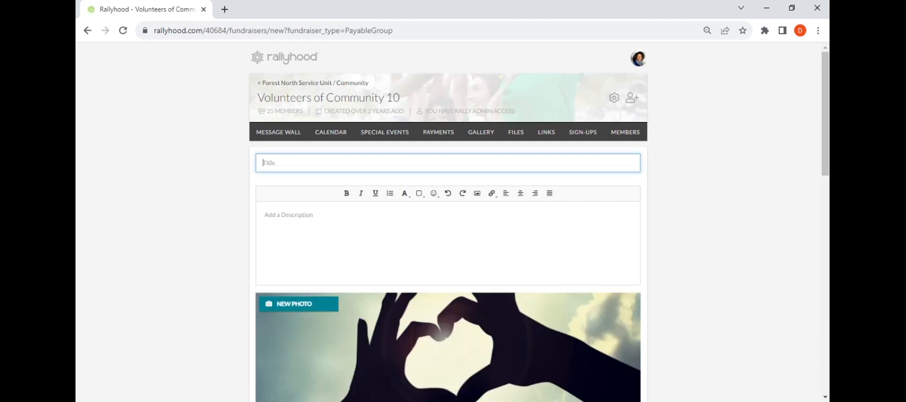
Step: Title the payment "Fall Product Fundraising"
type("Fall Prof")
key("BackSpace")
type("duct Fundraising")
Step: Enter the description "Please join us for our annual "Fall Product fundraiser"." and correct the misspelled word
left_click(265, 215)
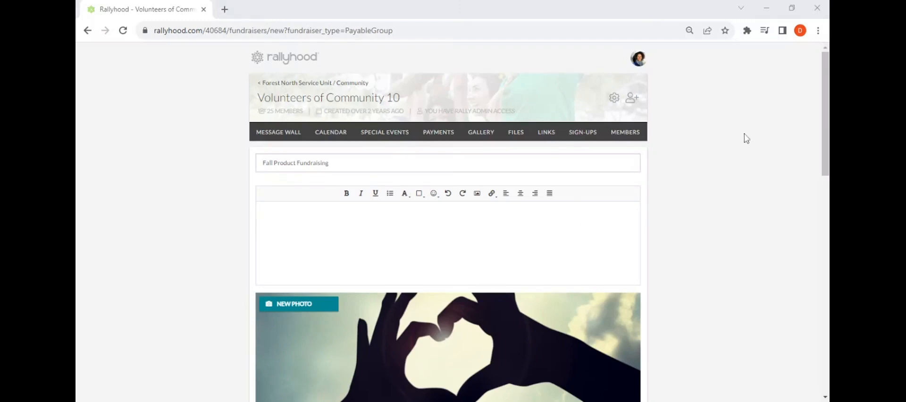
left_click(266, 215)
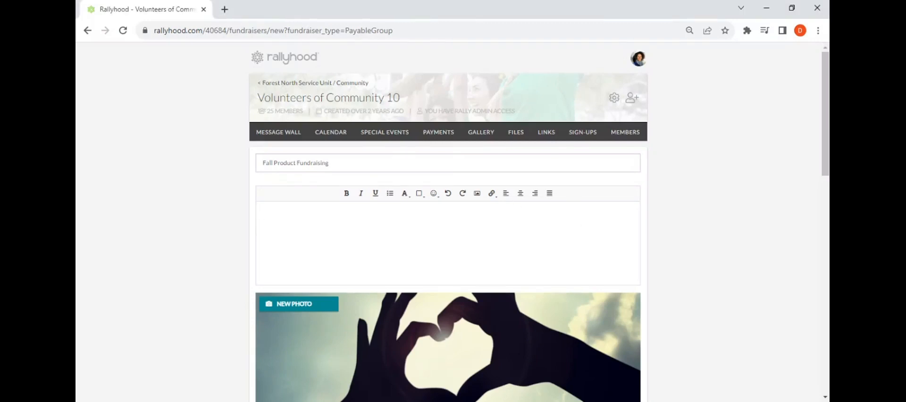
type("Please join us for aur annual Fall")
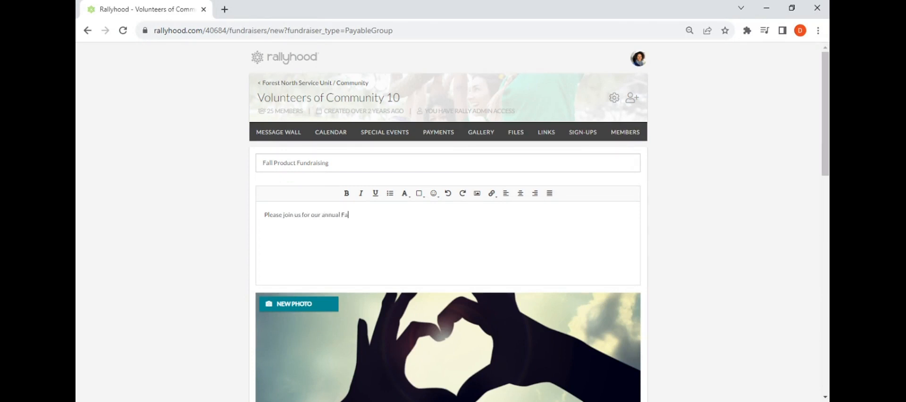
key("BackSpace")
key("BackSpace")
key("BackSpace")
key("BackSpace")
type("\"Fall Priduct fundraiser\"")
right_click(365, 215)
left_click(383, 222)
Step: Examine the photo, attachment and organizer name, email and phone fields of the payment form
scroll(266, 173, "down", 3)
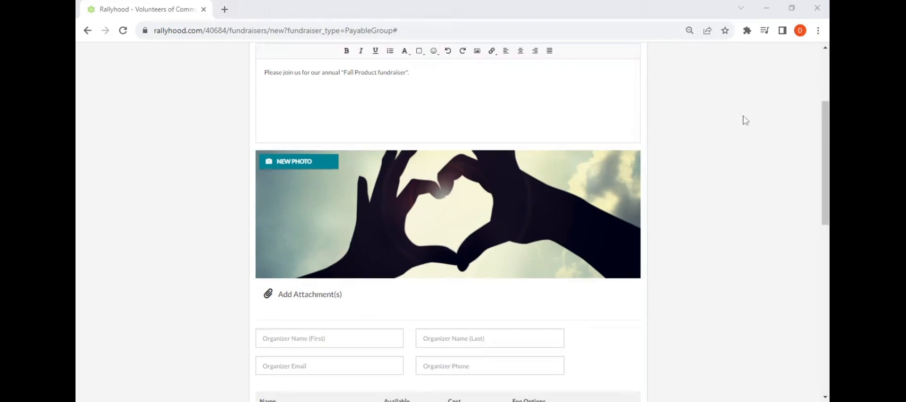
left_click(743, 116)
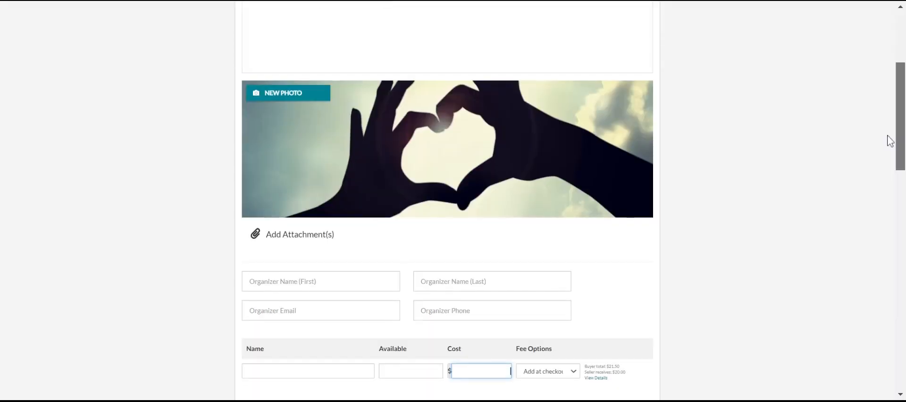
scroll(817, 160, "down", 3)
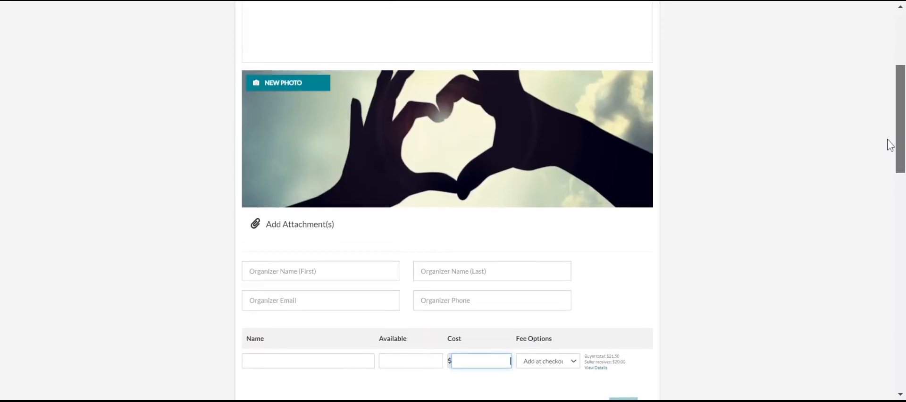
scroll(890, 168, "down", 1)
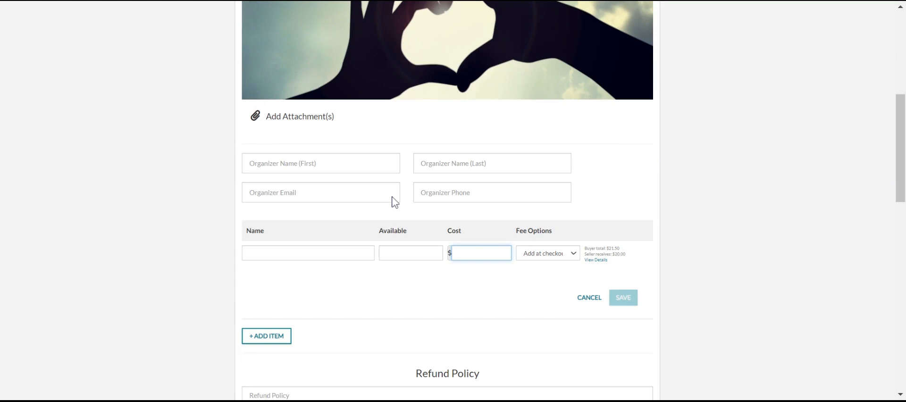
left_click(321, 163)
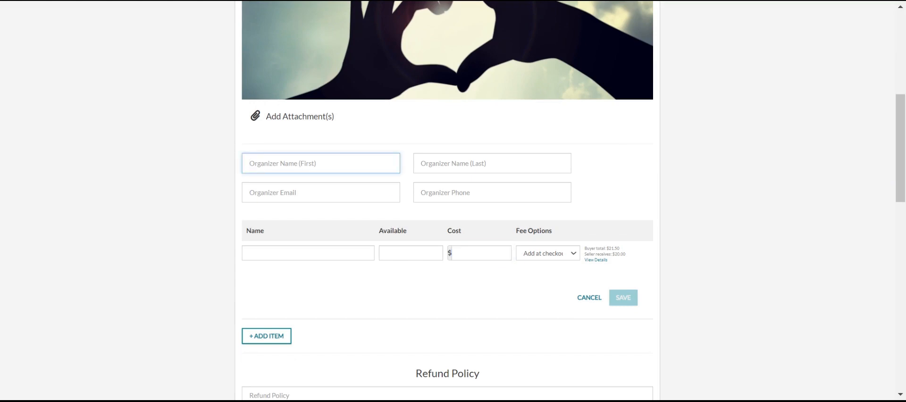
key("Tab")
key("Tab")
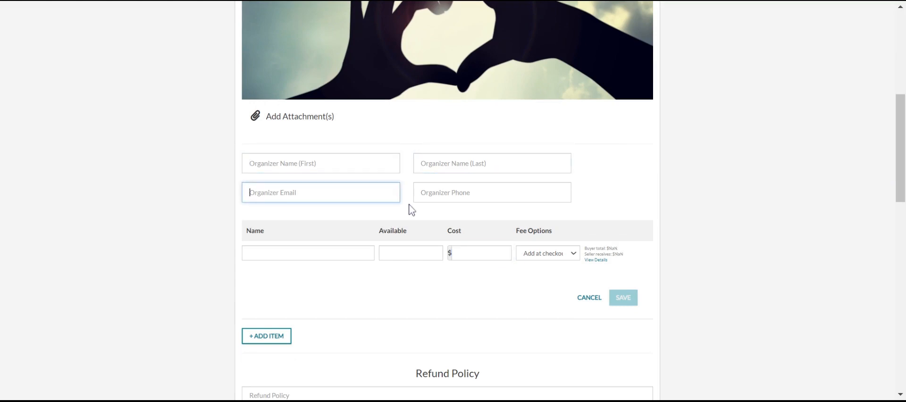
key("Tab")
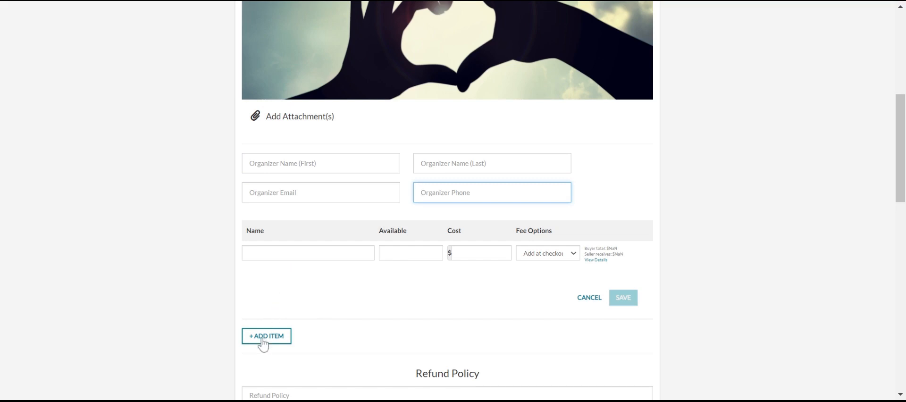
left_click(284, 307)
Step: Add an item named Cookie Tin with 50 available at a cost of $20
left_click(266, 336)
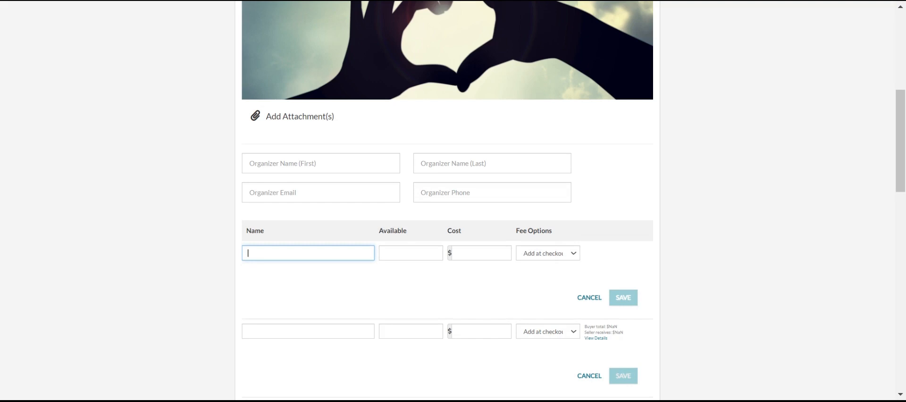
type("Cookie Tin")
left_click(436, 253)
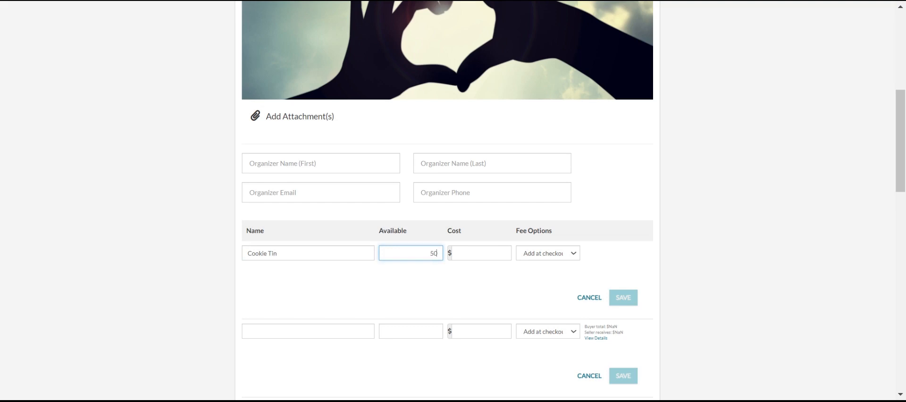
key("Tab")
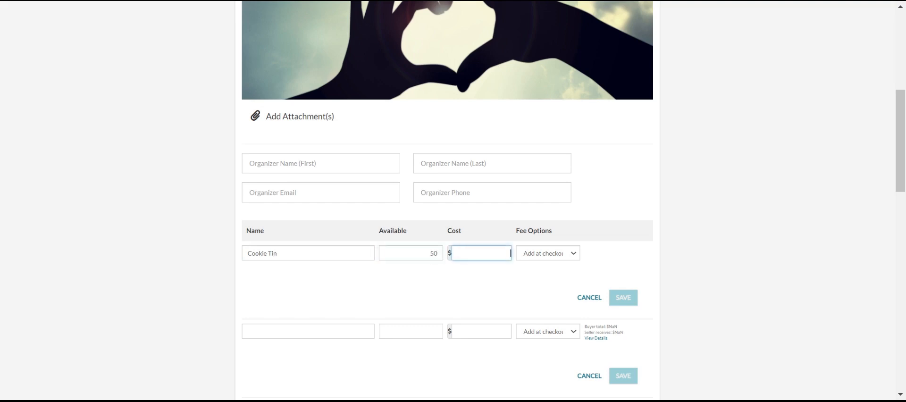
type("20")
scroll(447, 201, "down", 2)
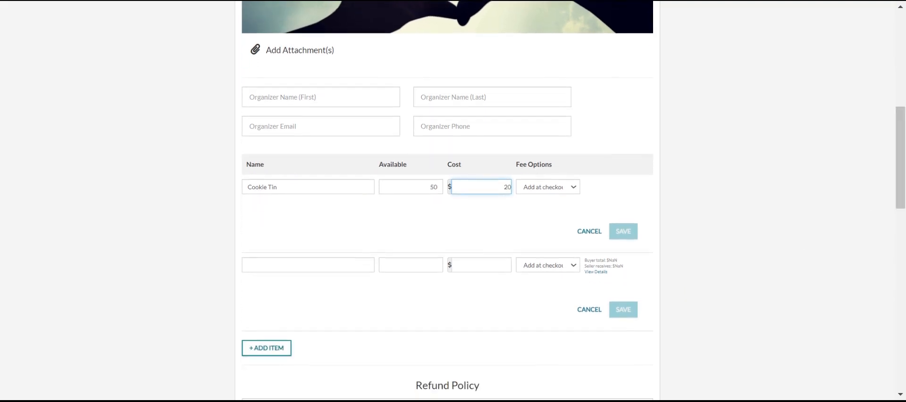
Step: Discard the blank item row and save the Cookie Tin item with its fee option set to include in this price
left_click(366, 267)
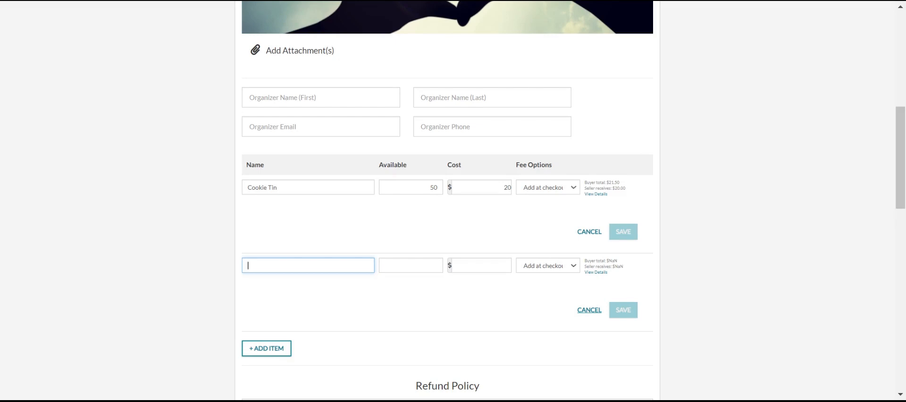
left_click(589, 311)
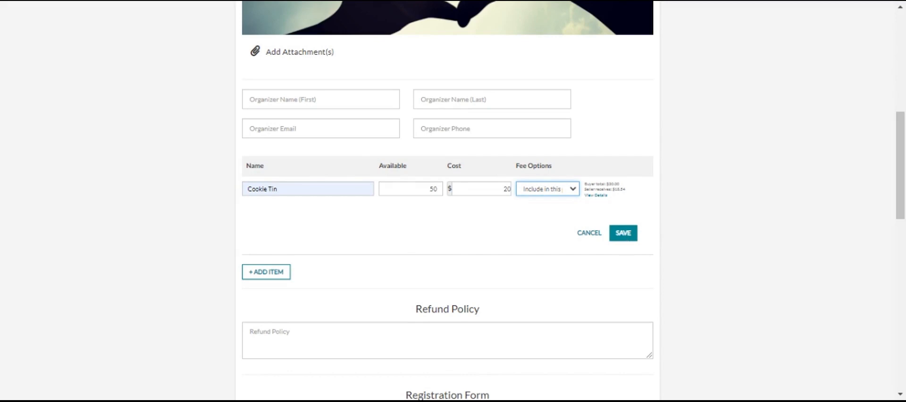
left_click(447, 190)
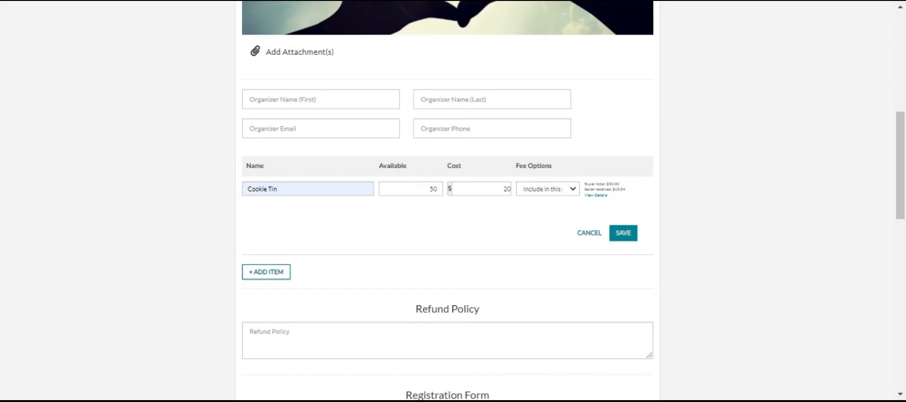
left_click(481, 189)
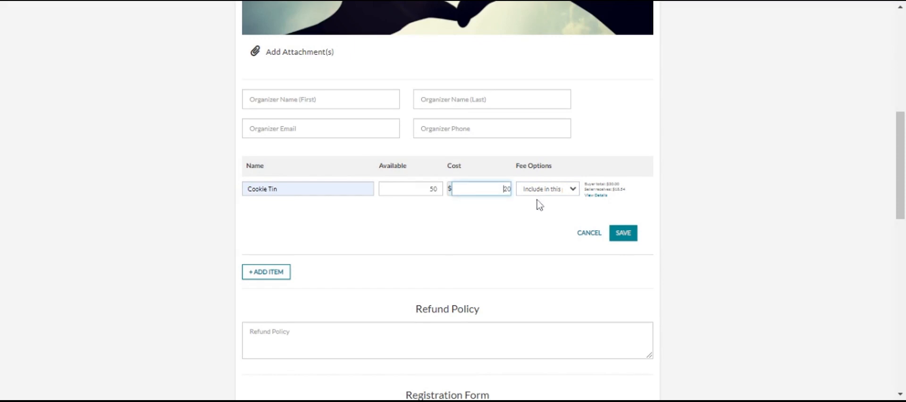
left_click(625, 235)
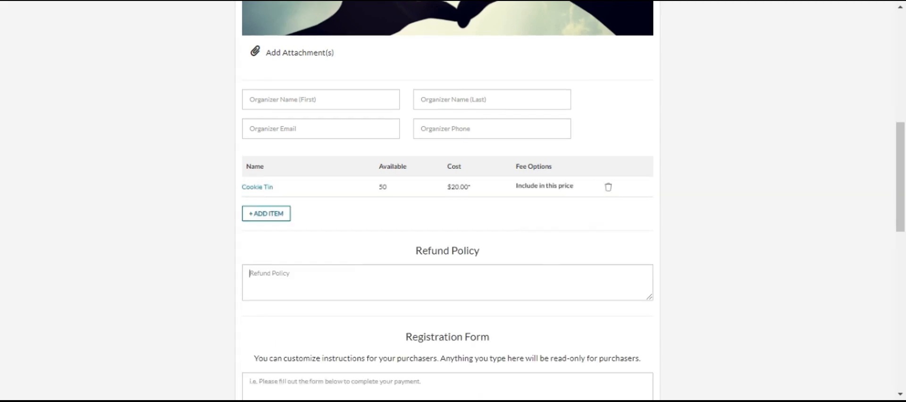
Step: Examine the refund policy box, the purchaser instructions and the default registration form fields
left_click(249, 273)
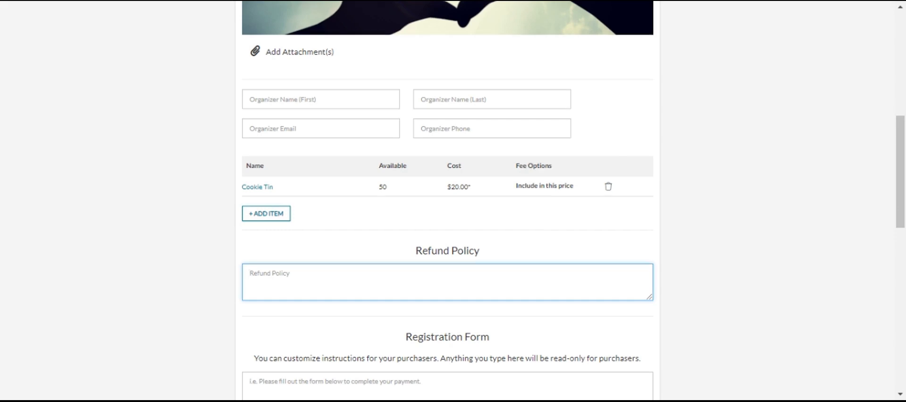
left_click_drag(904, 212, 903, 262)
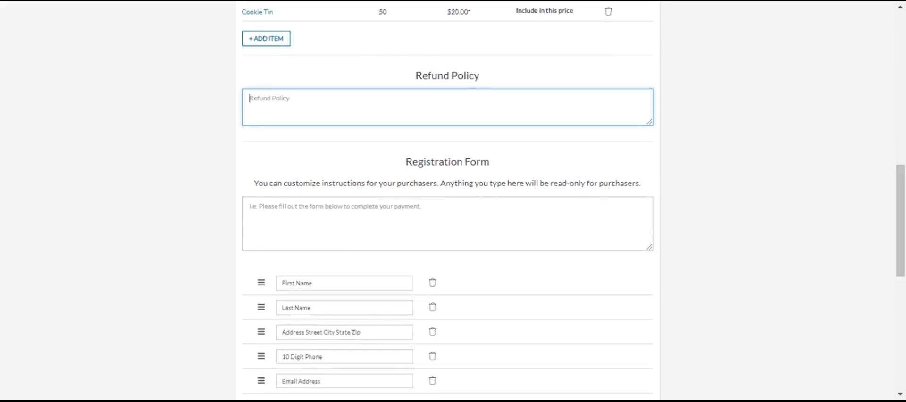
left_click(482, 230)
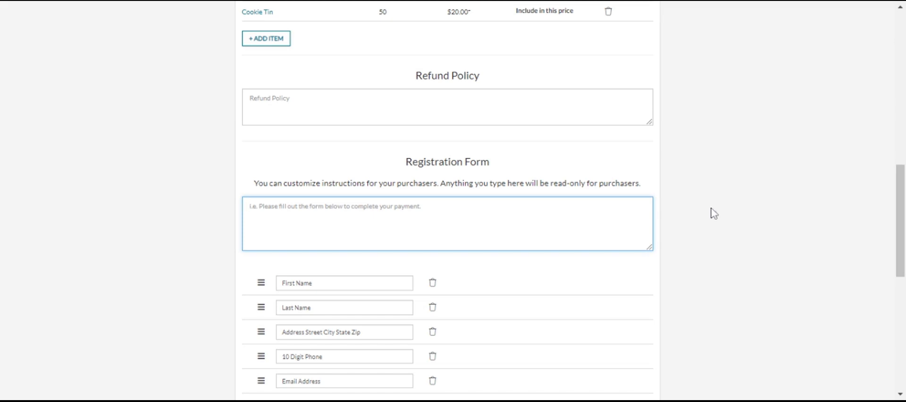
left_click_drag(902, 203, 901, 237)
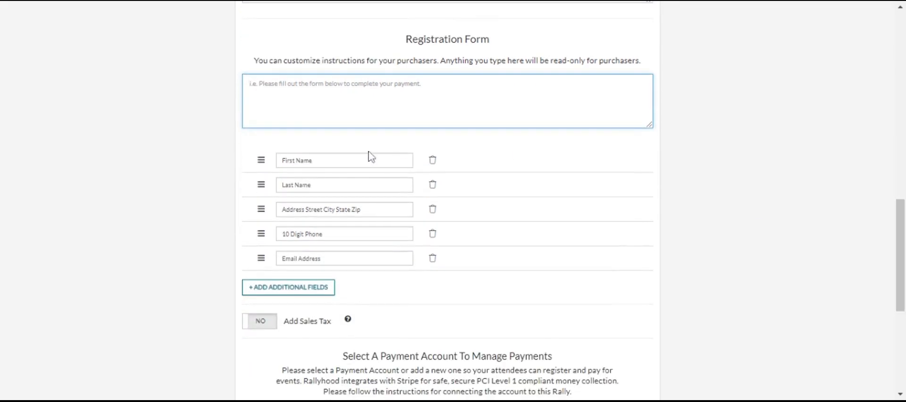
left_click(299, 161)
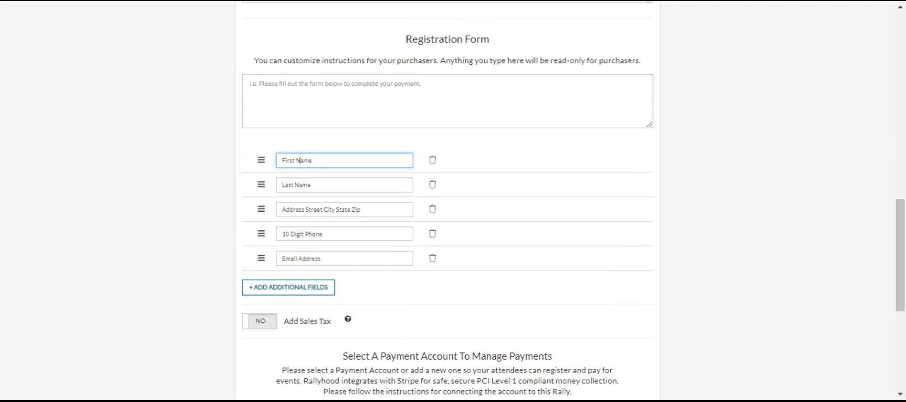
left_click(298, 185)
left_click(304, 209)
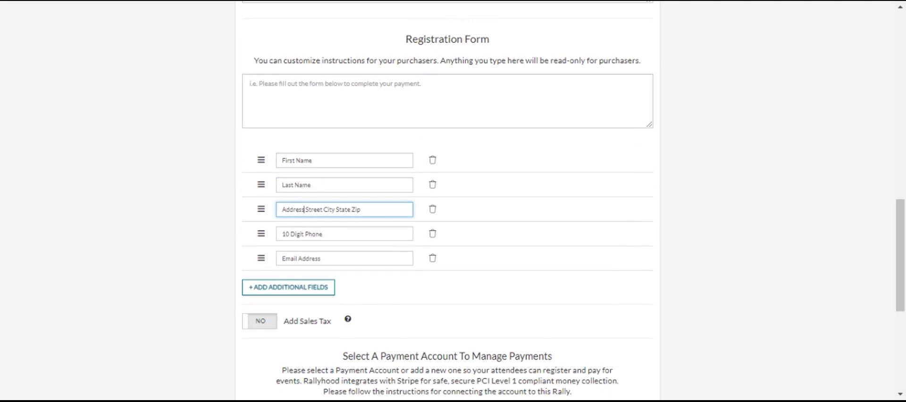
left_click(301, 259)
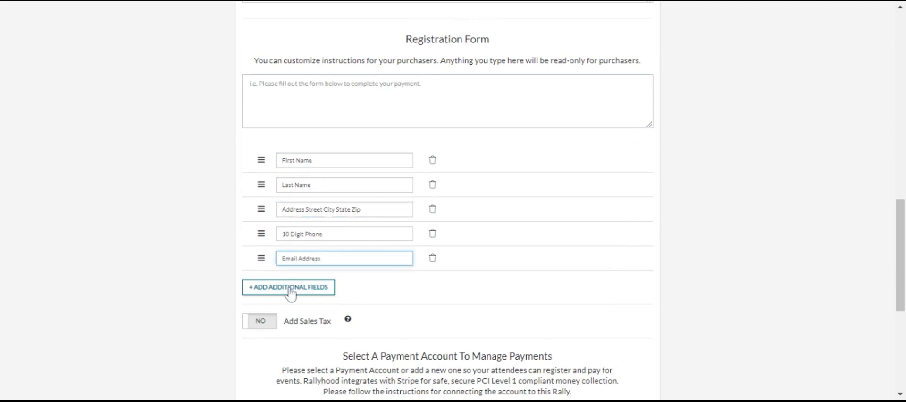
Step: Add a blank custom registration field and delete it together with all the default registration fields
scroll(377, 257, "down", 2)
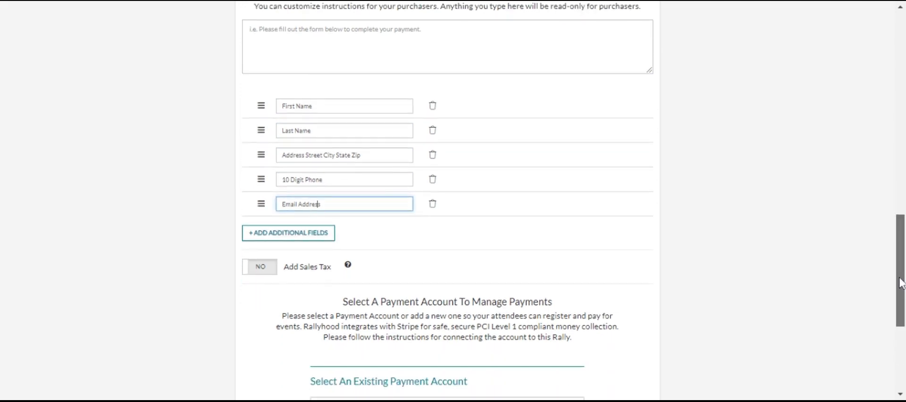
left_click(291, 217)
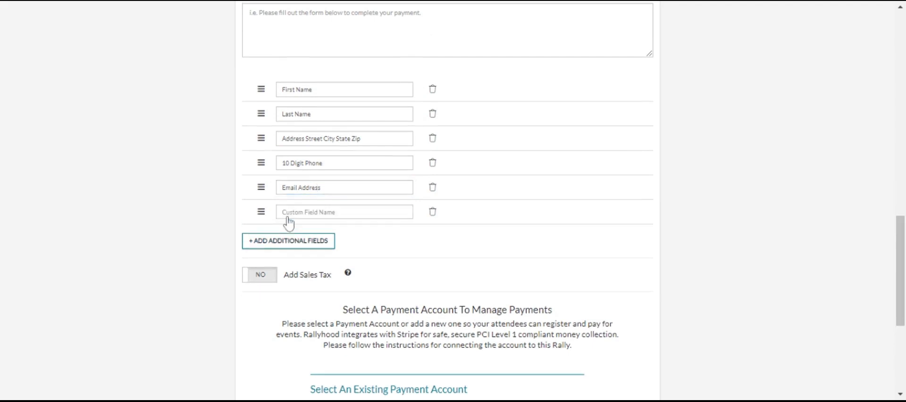
left_click(432, 212)
left_click(432, 188)
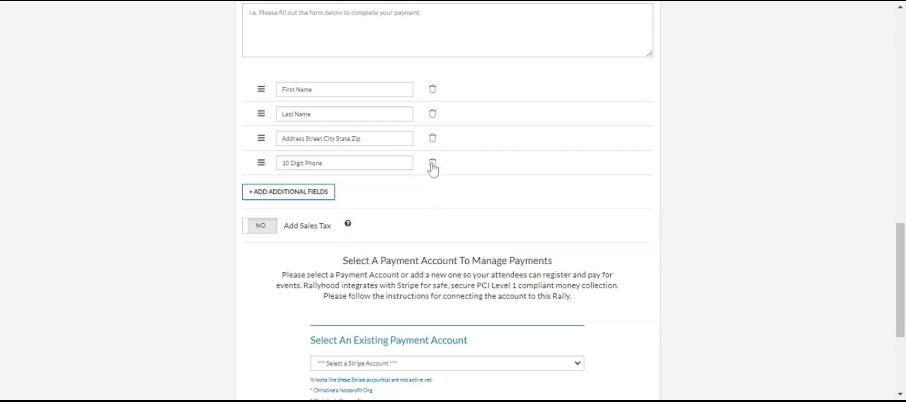
left_click(432, 164)
left_click(432, 138)
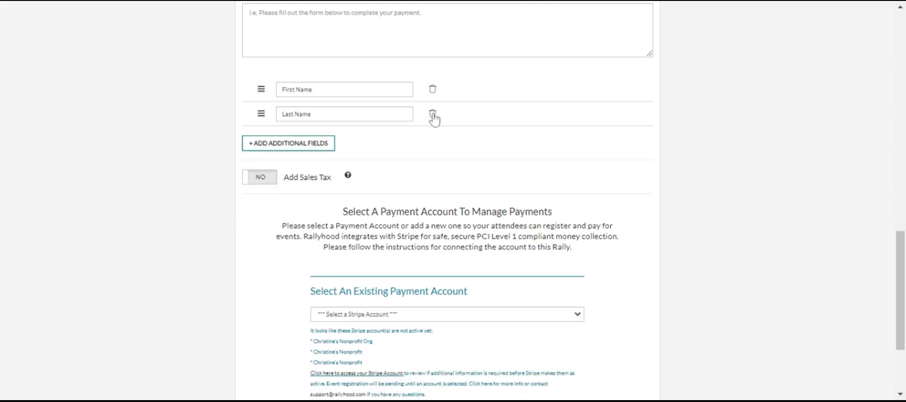
left_click(433, 116)
left_click(432, 89)
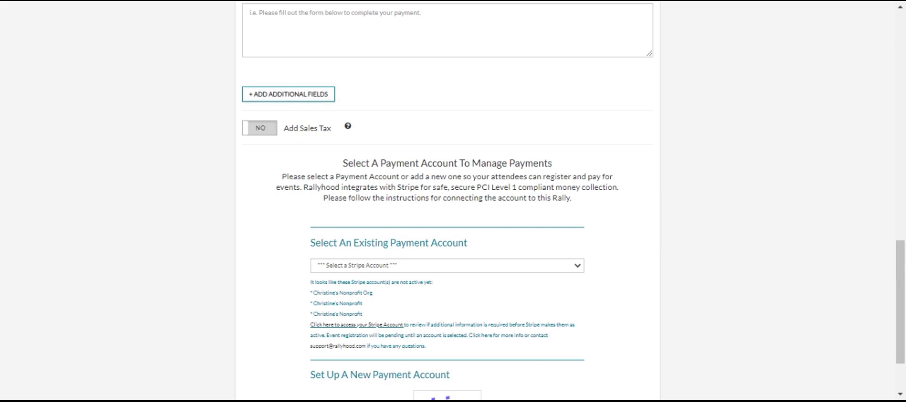
Step: Turn on sales tax for the payment
left_click(261, 130)
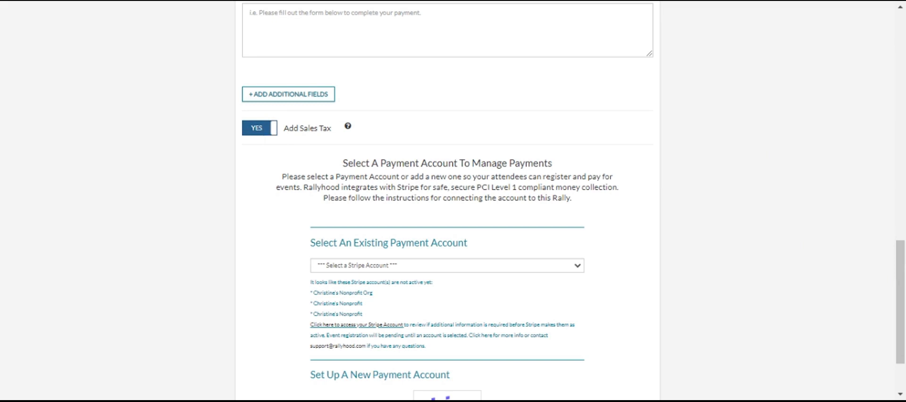
Step: Publish the Fall Product Fundraising payment with sales tax turned off and an existing active Stripe account selected
left_click(261, 130)
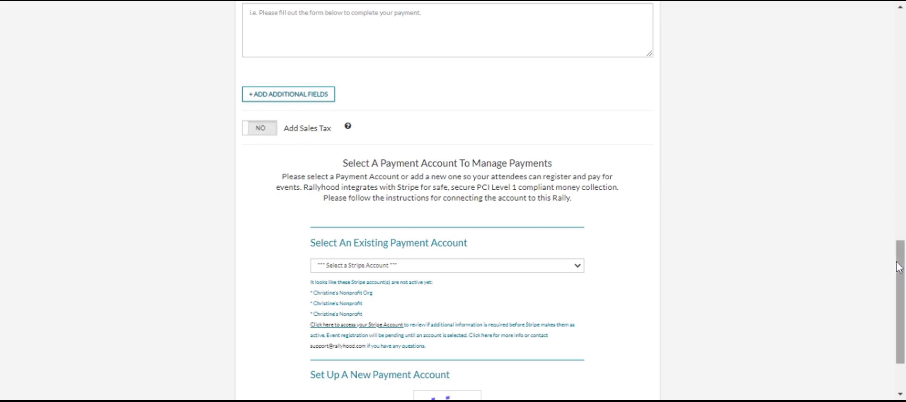
left_click_drag(899, 268, 898, 295)
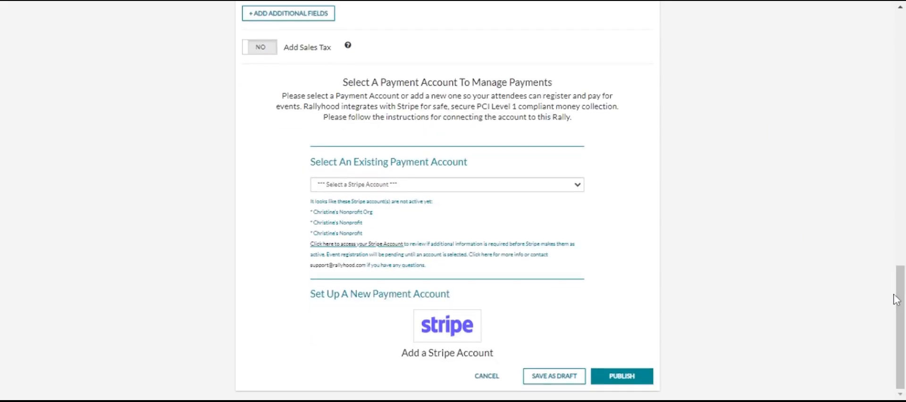
left_click(432, 203)
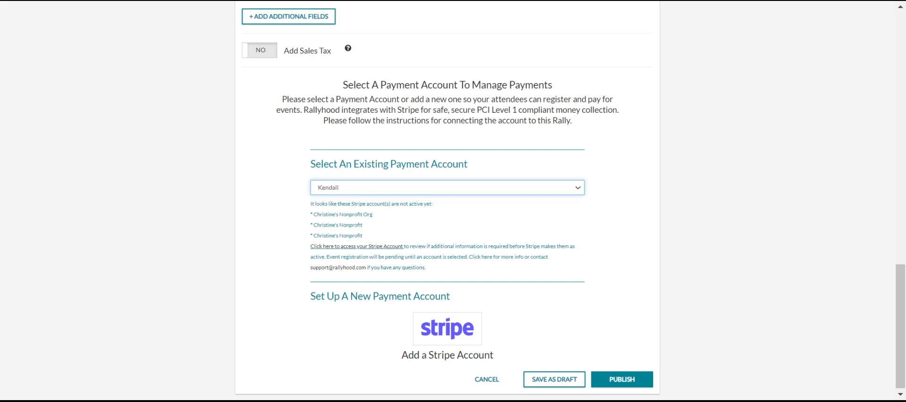
left_click(611, 380)
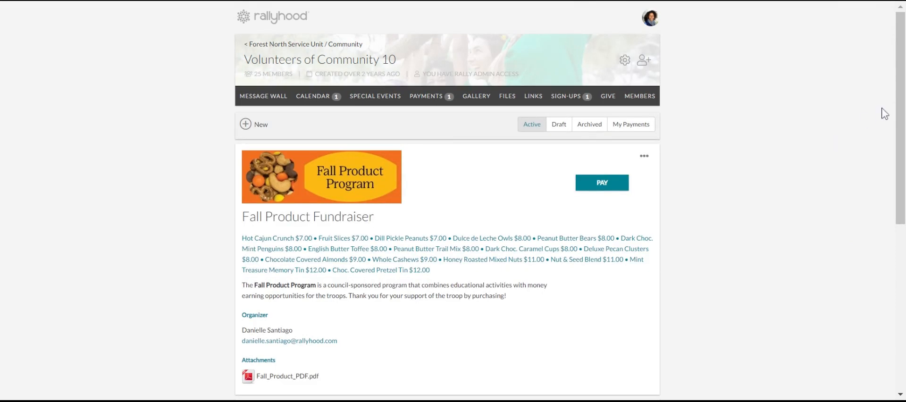
Step: Preview the purchase form of the Fall Product Fundraising payment with one Cookie Tin and close it without checking out
left_click_drag(899, 113, 881, 352)
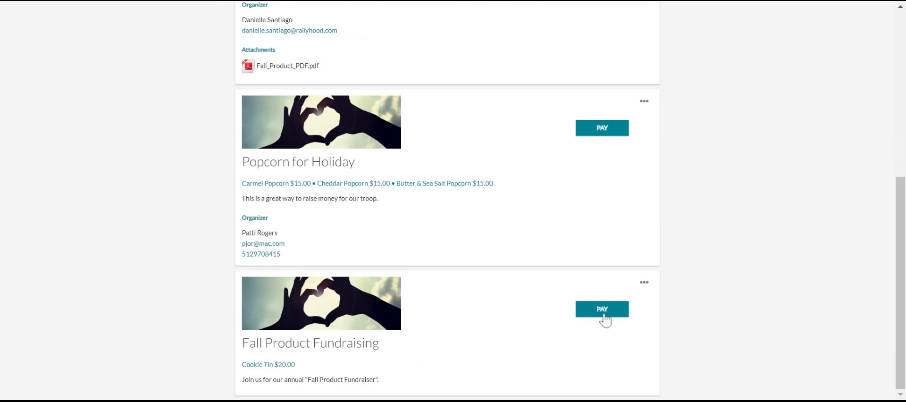
left_click(606, 312)
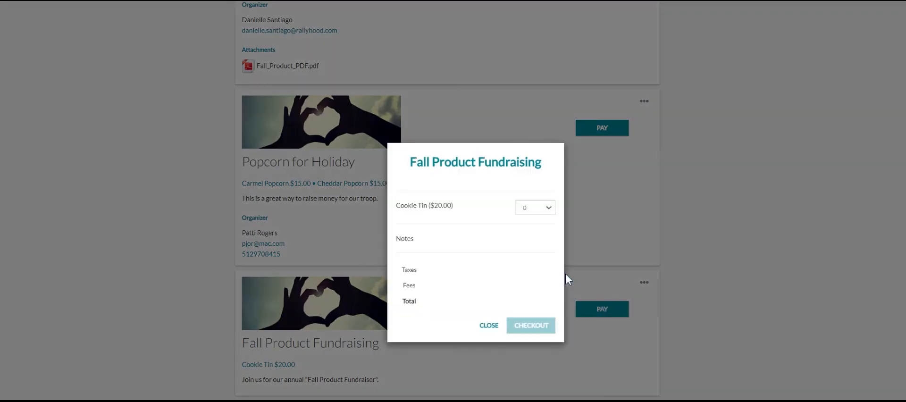
left_click(512, 126)
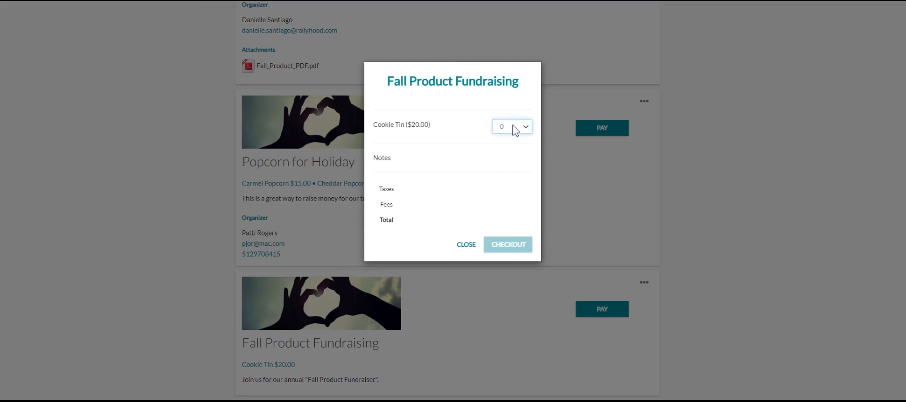
left_click(508, 131)
left_click(500, 150)
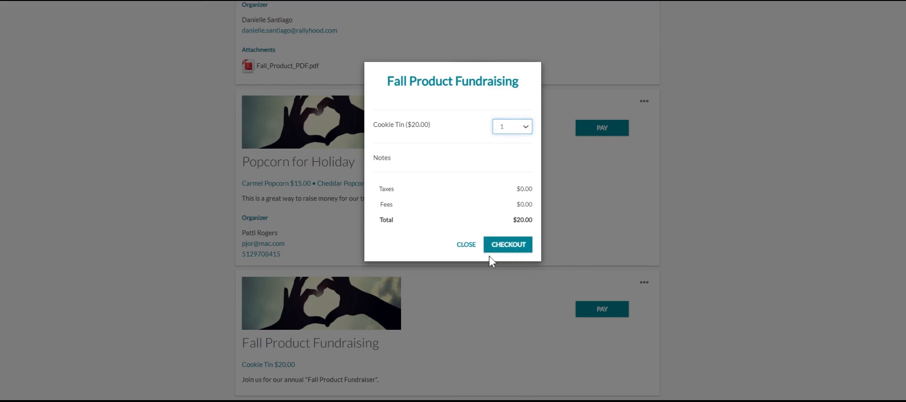
left_click(469, 250)
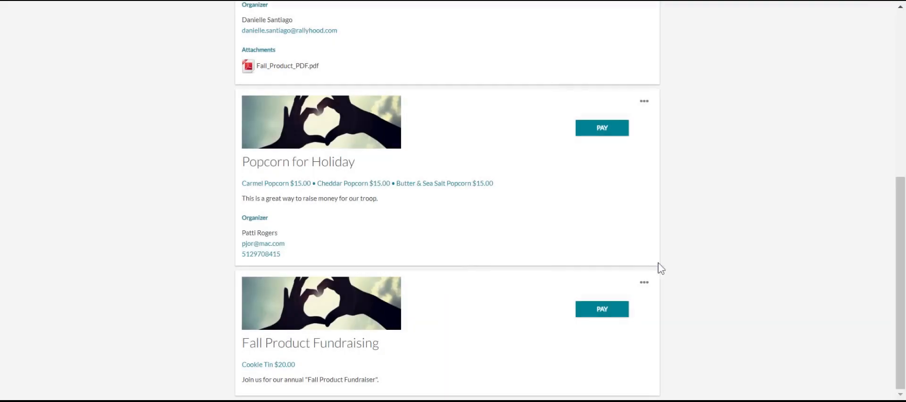
scroll(903, 231, "up", 4)
scroll(903, 232, "up", 3)
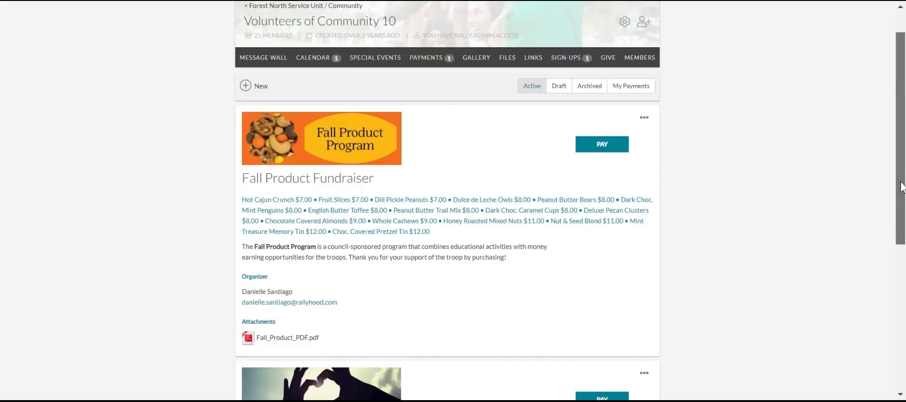